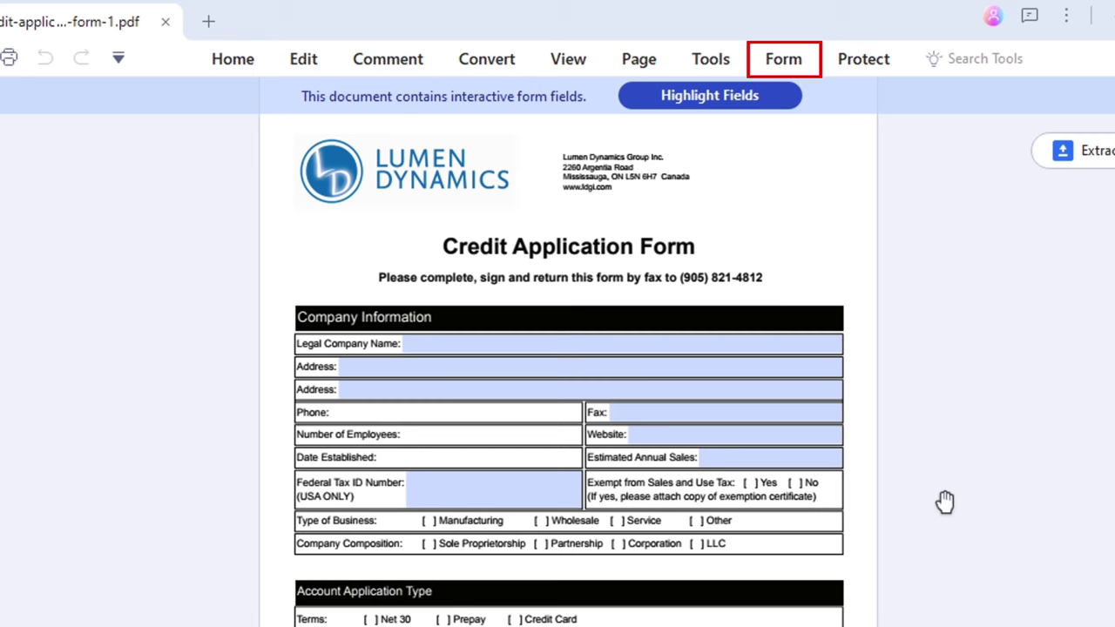
Automatically recognize the credit application's form fields and extract their data to a CSV file named credit-application-form-1_Extract Data
left_click(789, 55)
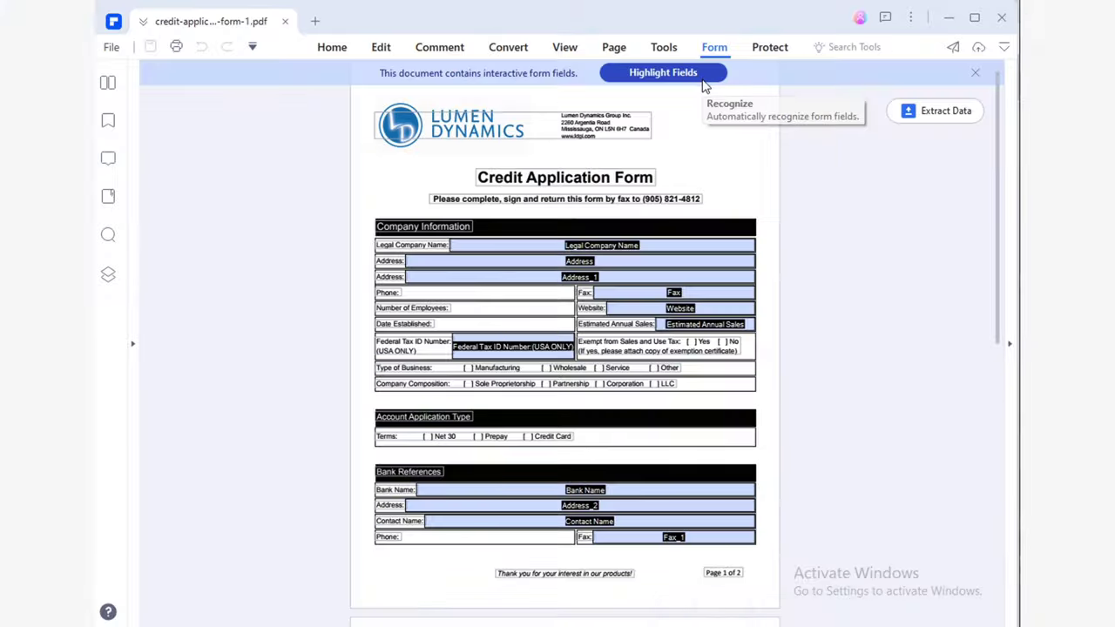
left_click(705, 86)
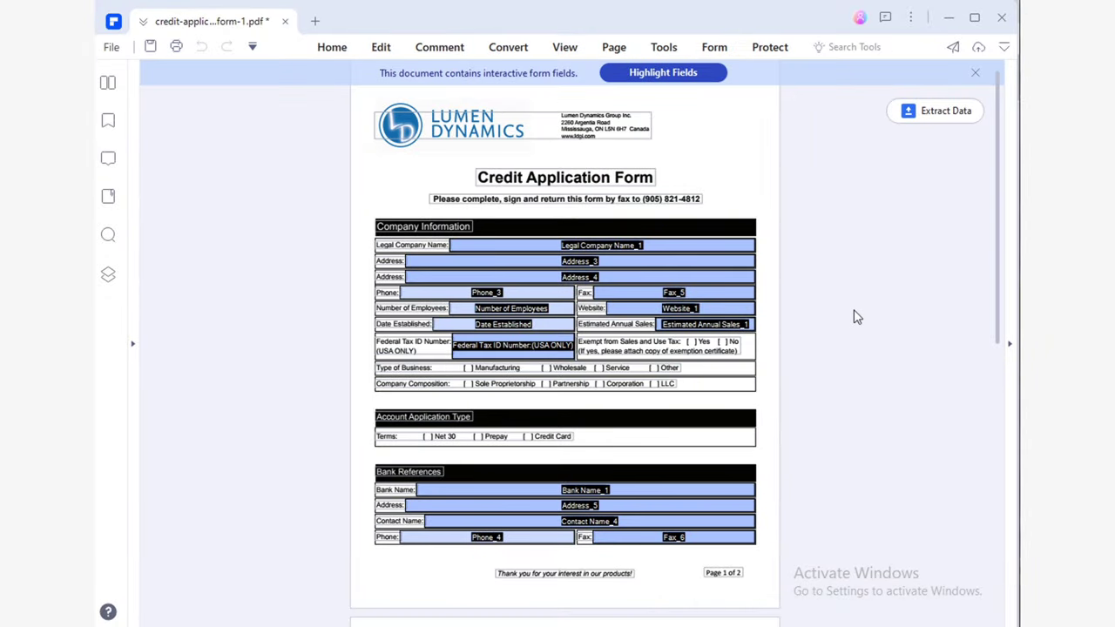
left_click(714, 48)
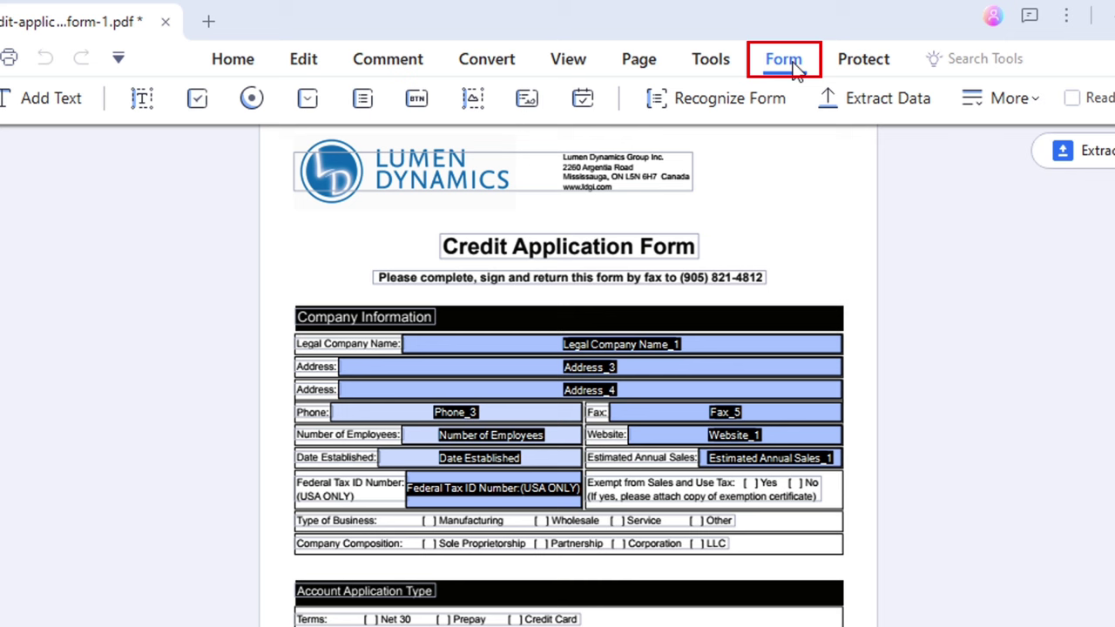
left_click(932, 111)
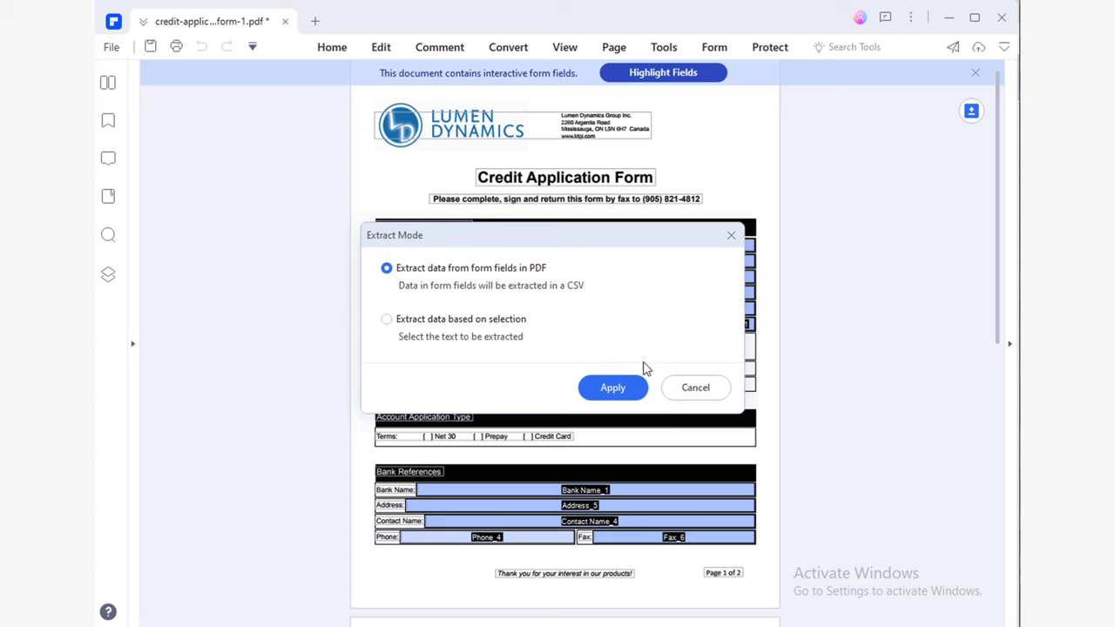
left_click(641, 388)
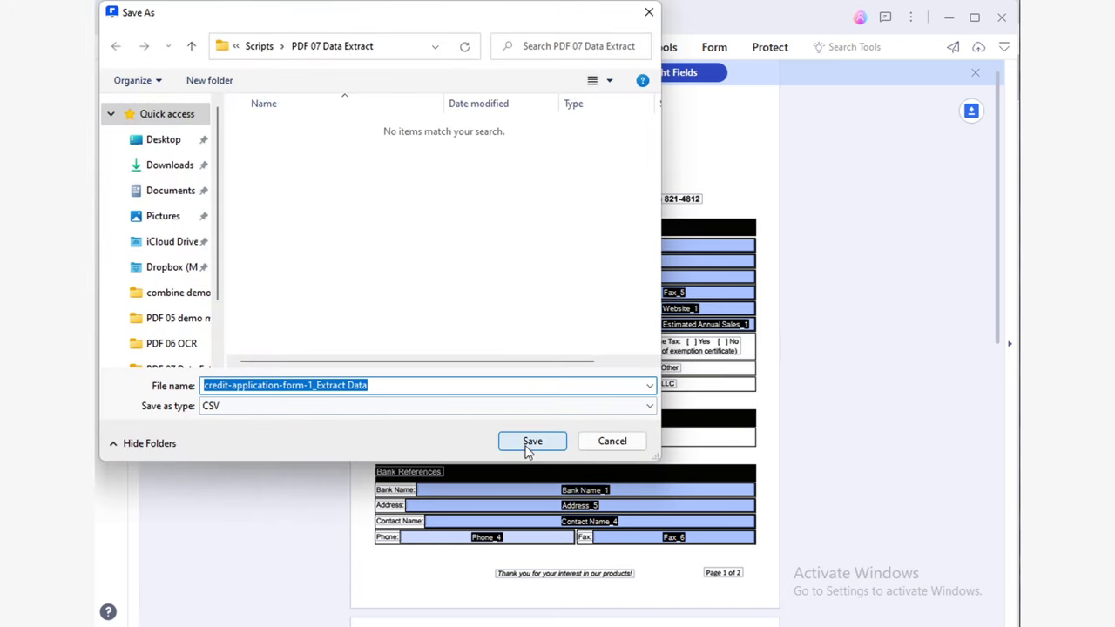
left_click(531, 441)
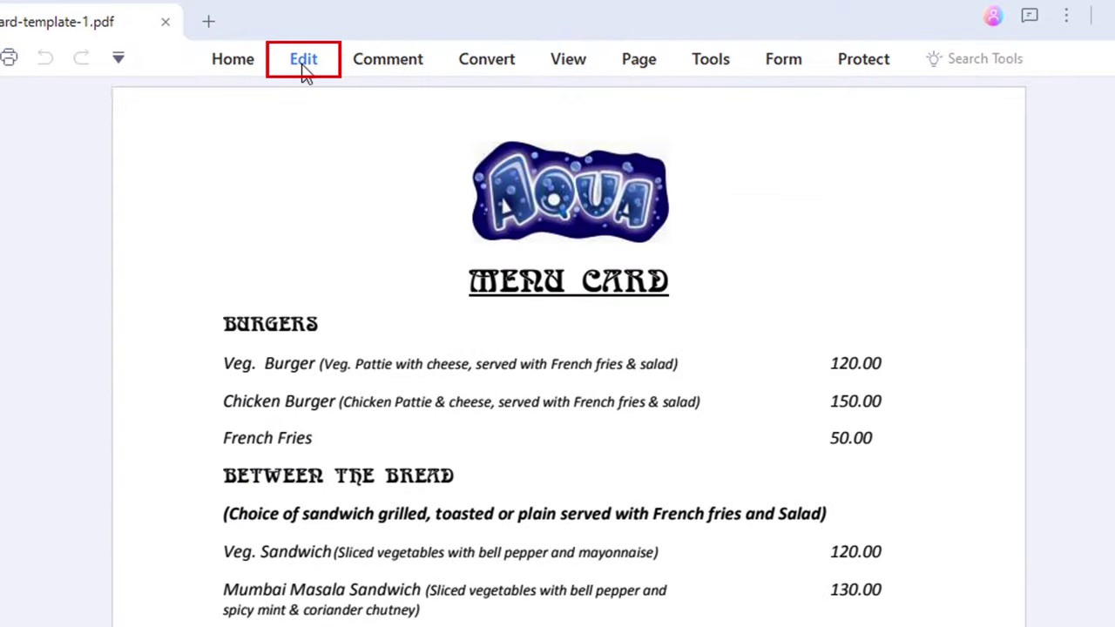
Make the menu card's text editable and copy the text block from the Burgers heading through the Chicken Sandwich entry
left_click(303, 61)
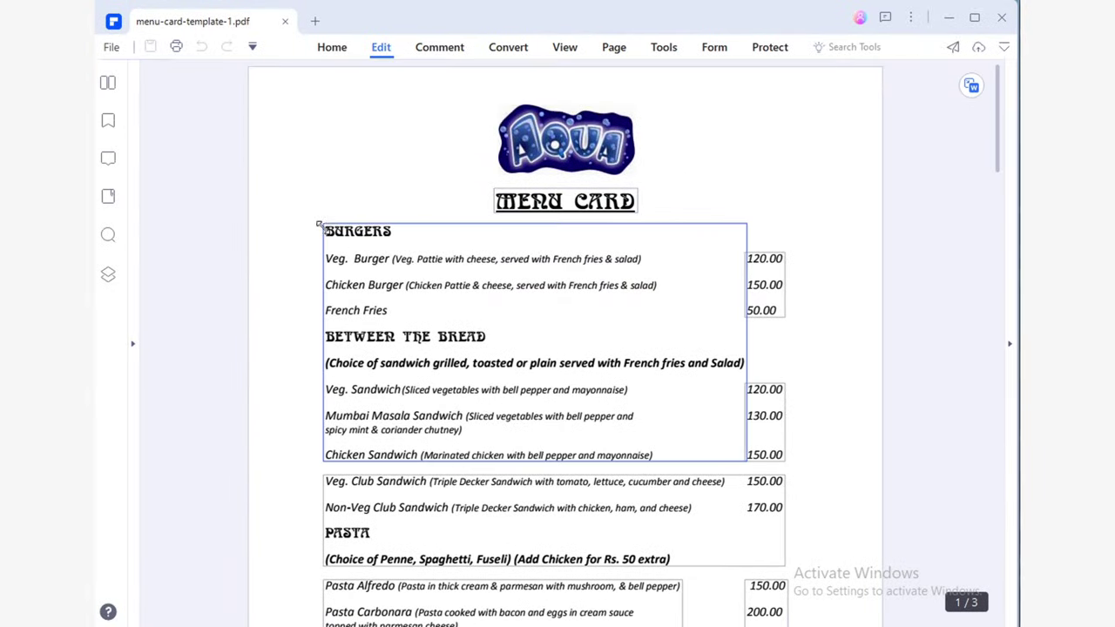
left_click(318, 225)
left_click(330, 234)
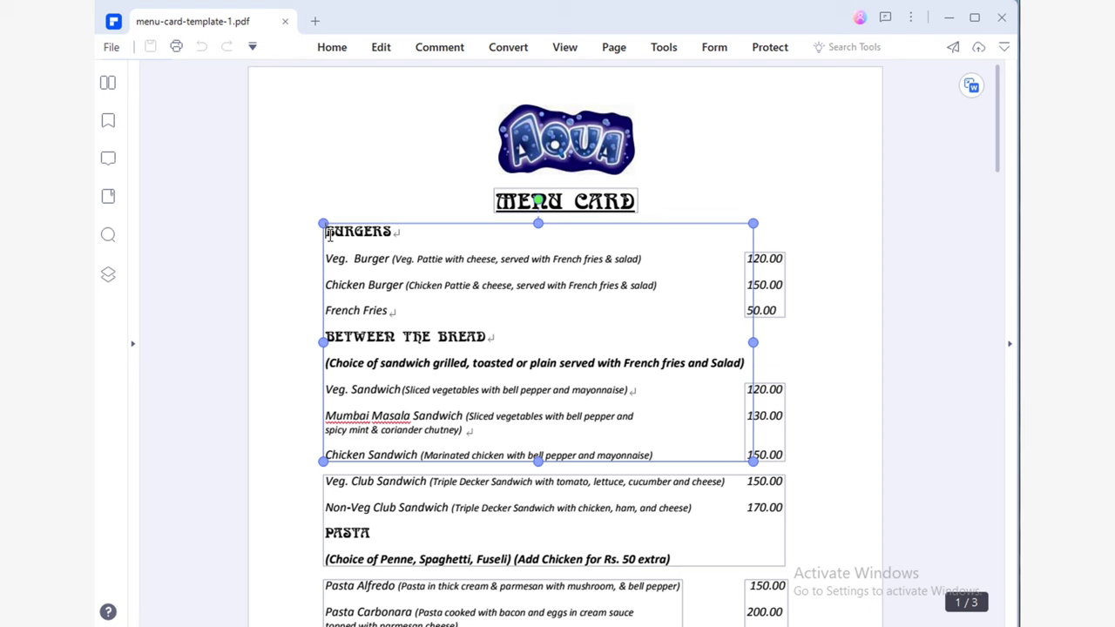
left_click_drag(330, 233, 732, 467)
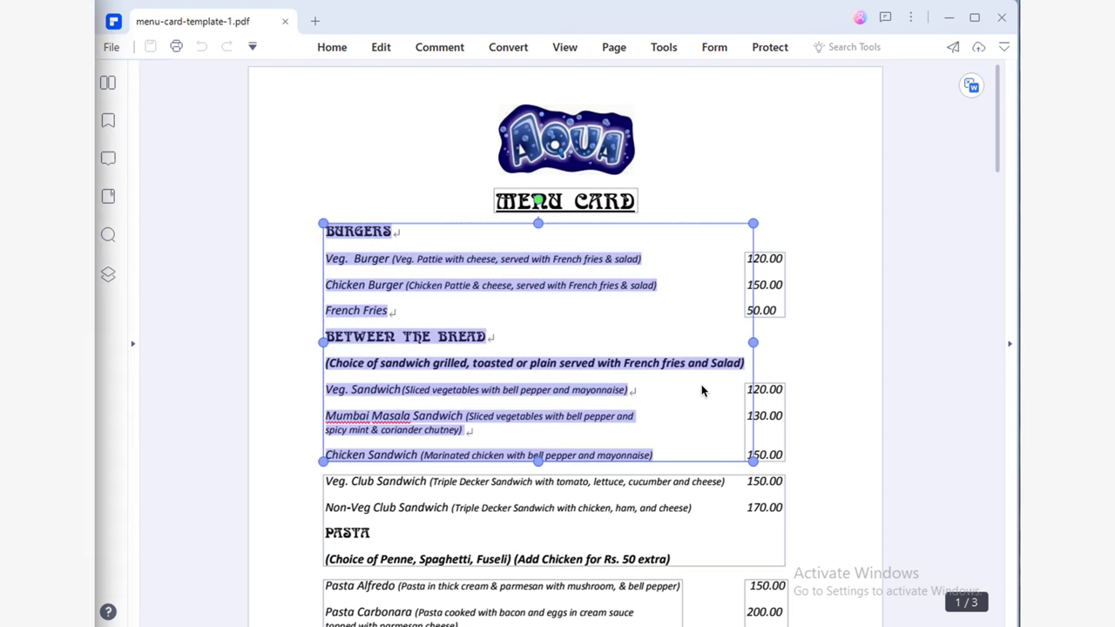
right_click(565, 364)
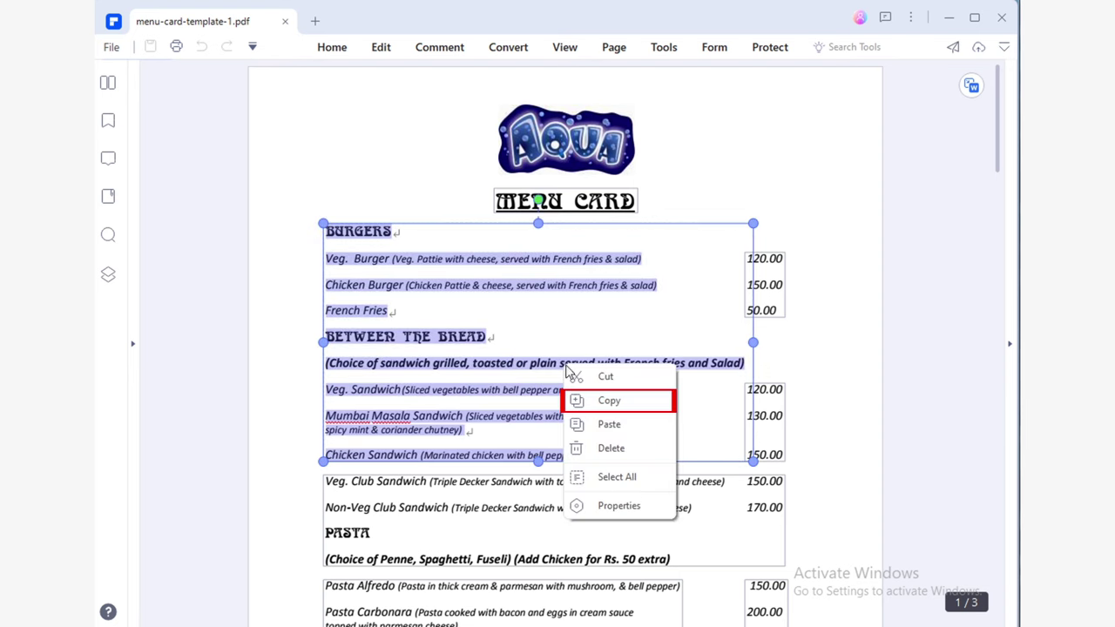
left_click(612, 400)
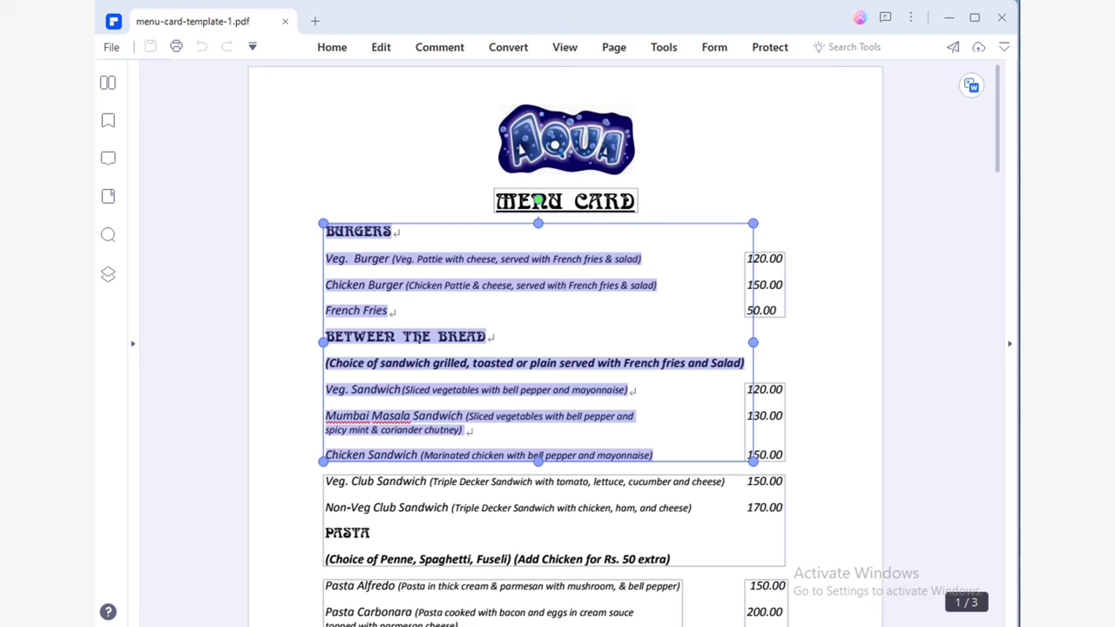
Switch to WPS Office and paste the copied menu text into the blank document
key("alt+Tab")
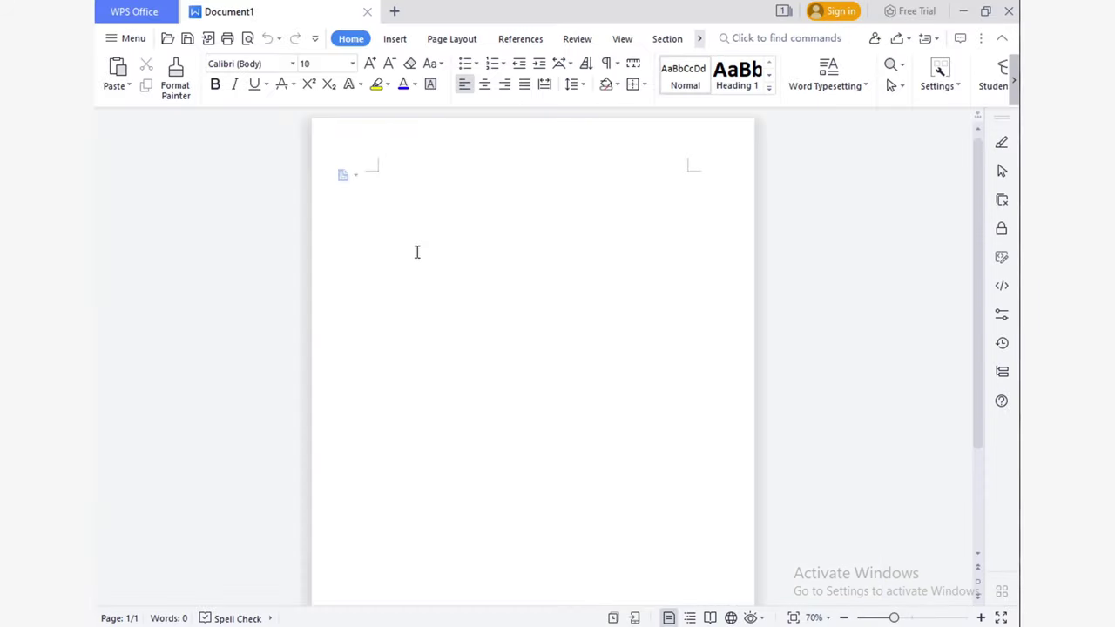
right_click(414, 198)
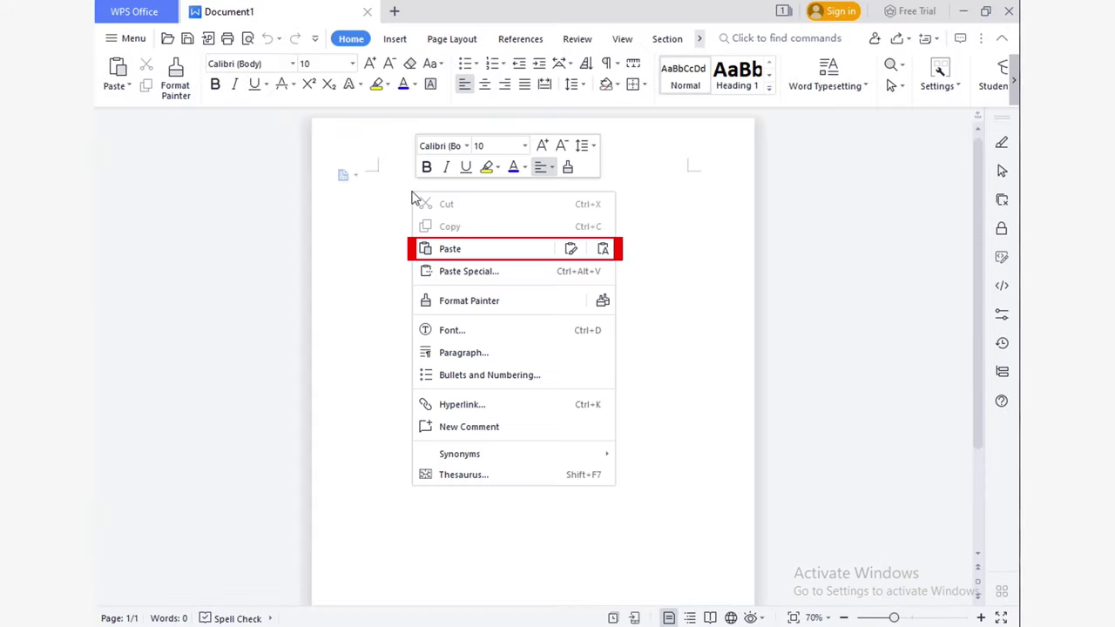
left_click(493, 250)
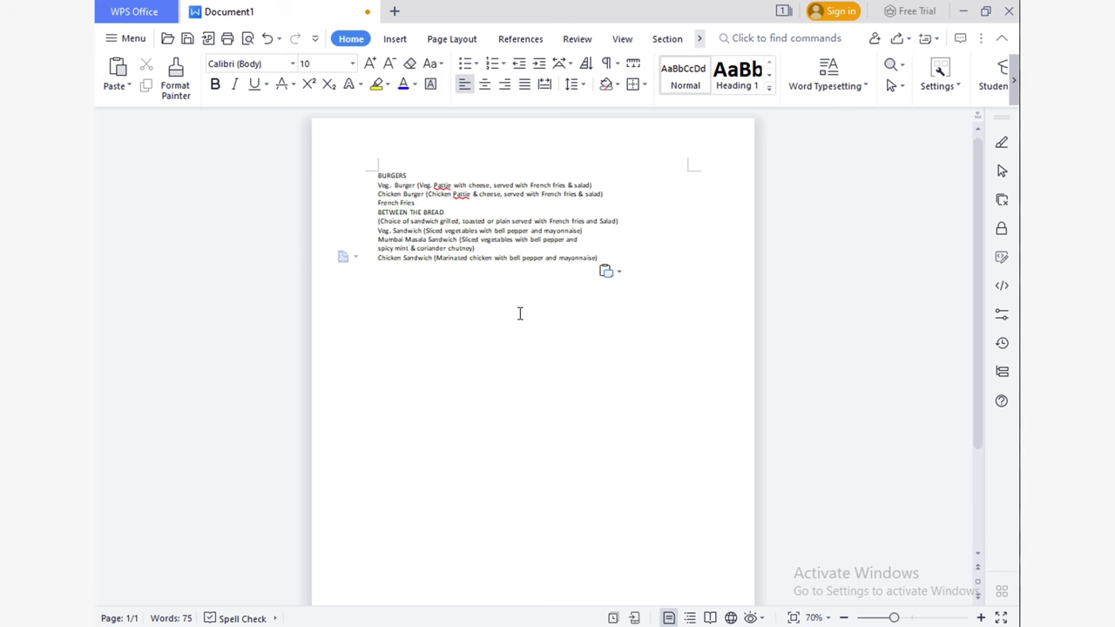
scroll(457, 230, "up", 4, "ctrl")
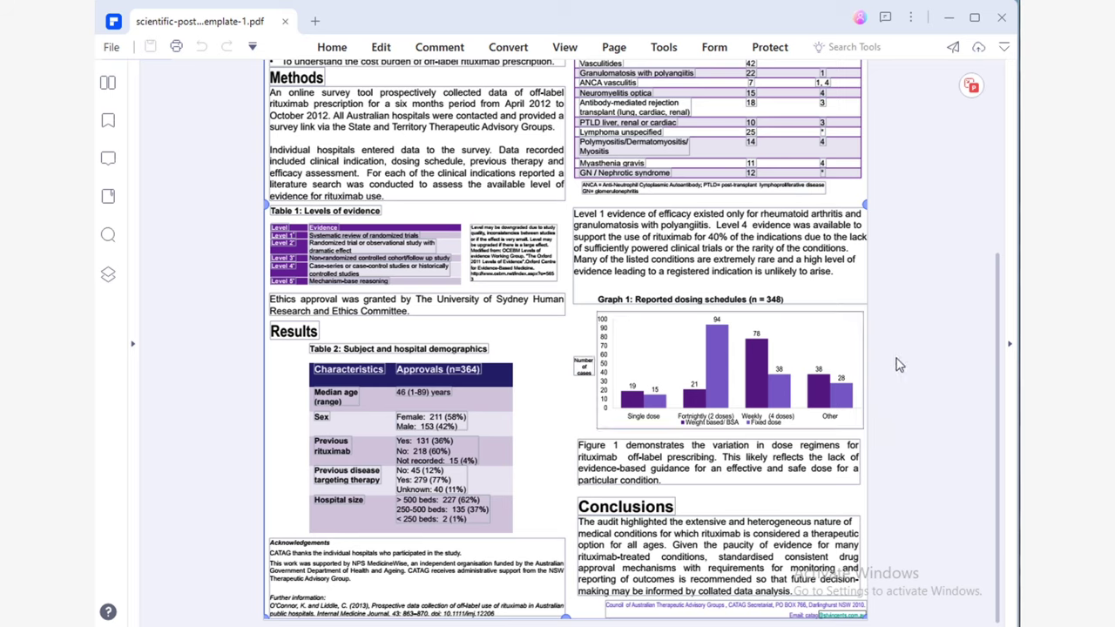
Save the Graph 1 dosing schedules chart from the scientific poster as a PNG image named Graph
left_click(739, 367)
right_click(739, 368)
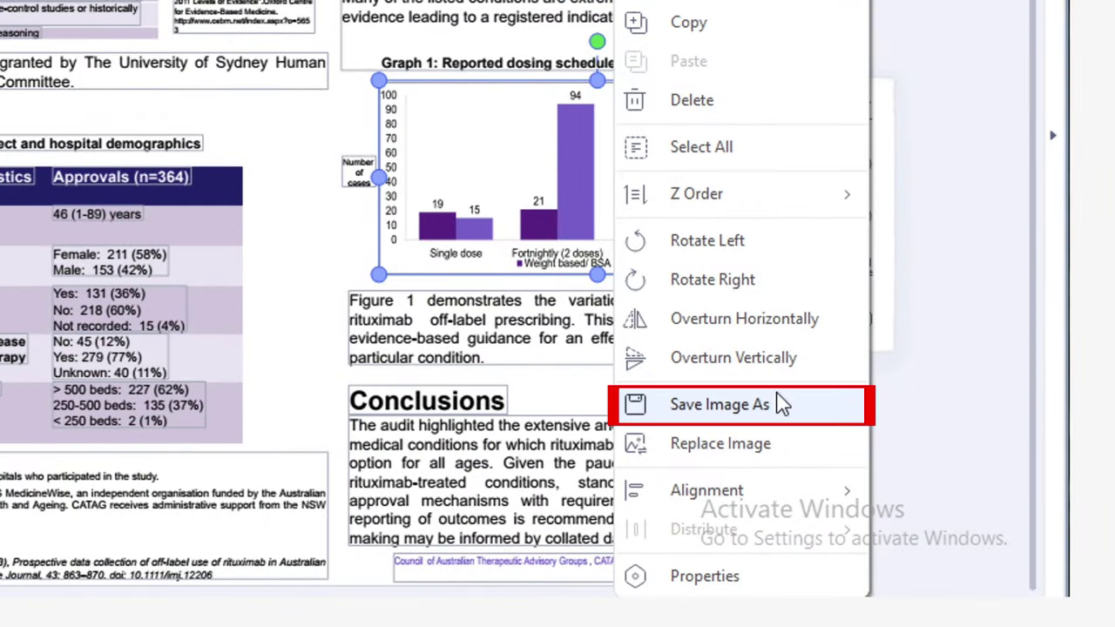
left_click(781, 404)
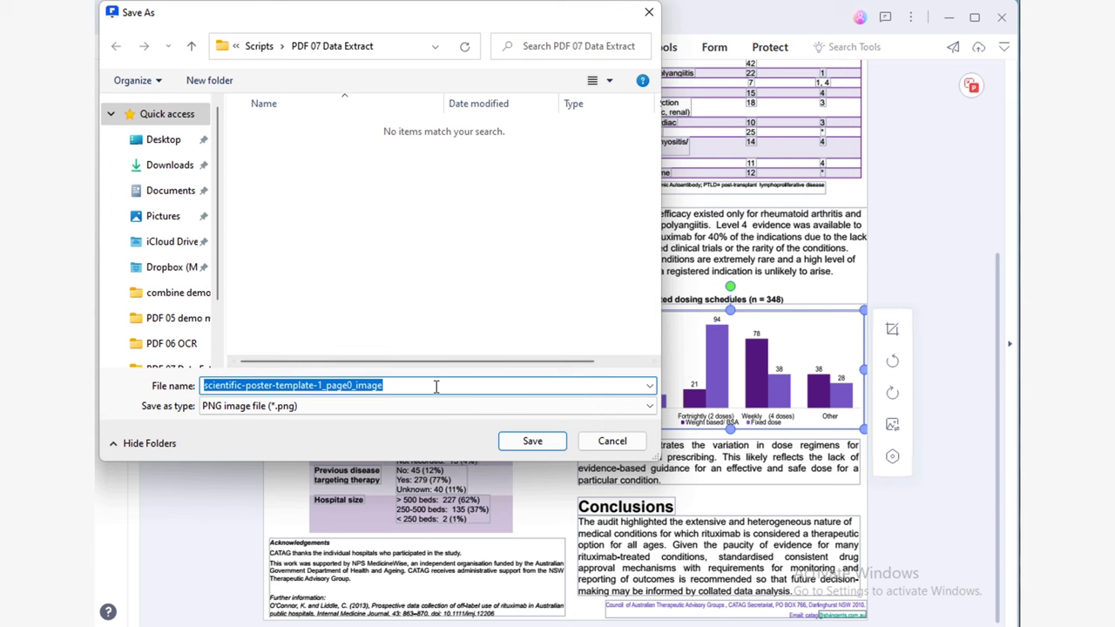
type("Graph")
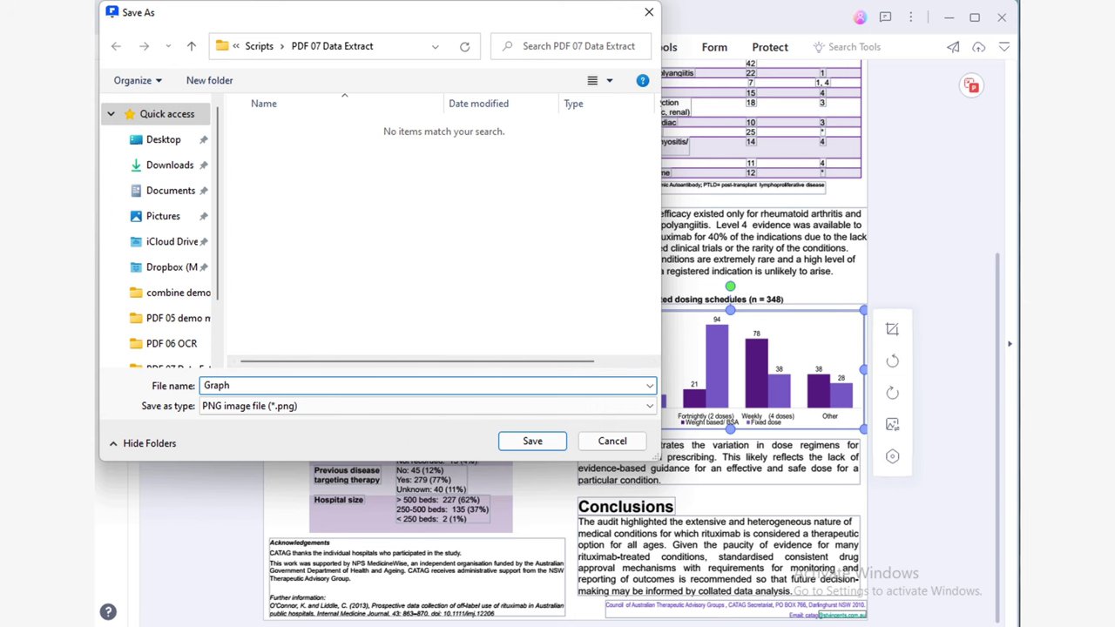
key("Return")
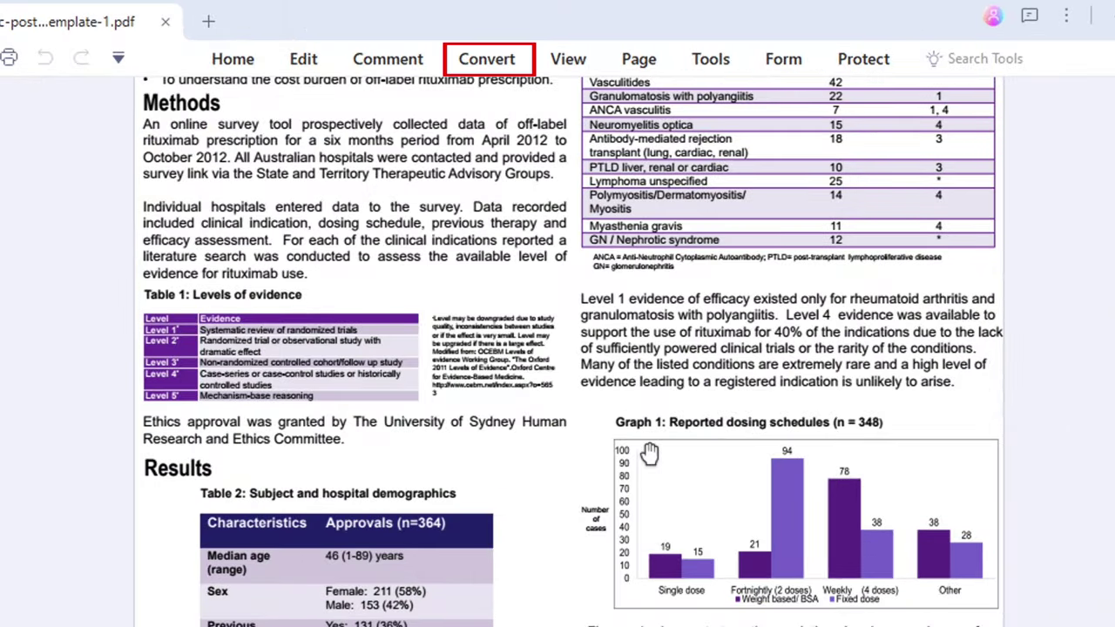
Convert the scientific poster to JPG on the Desktop, extracting all images in the PDF from all pages at original DPI
left_click(493, 56)
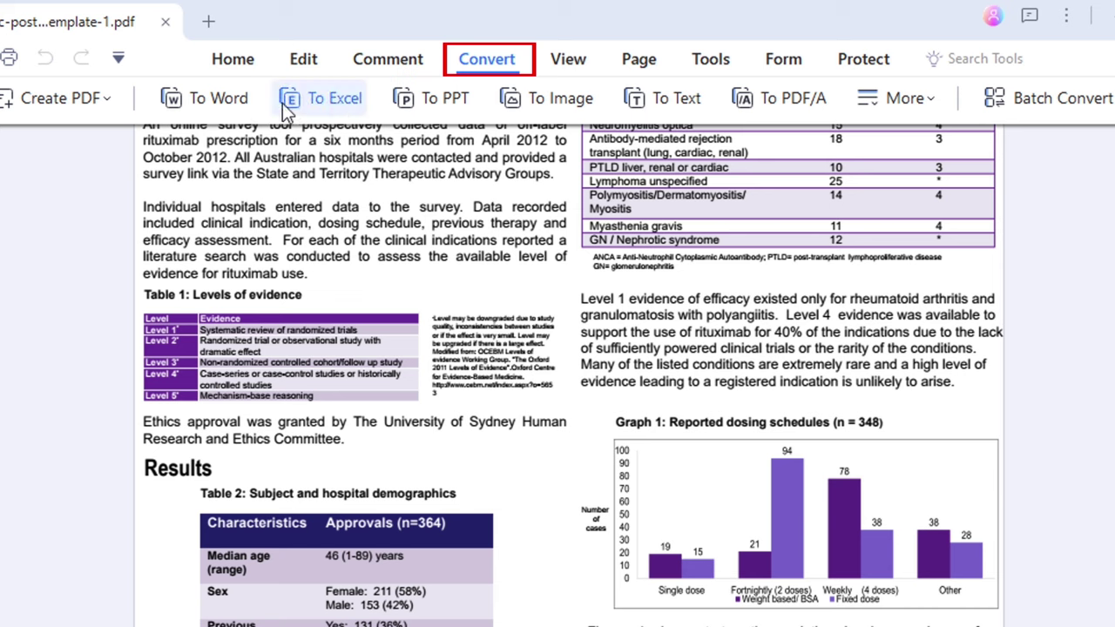
left_click(563, 112)
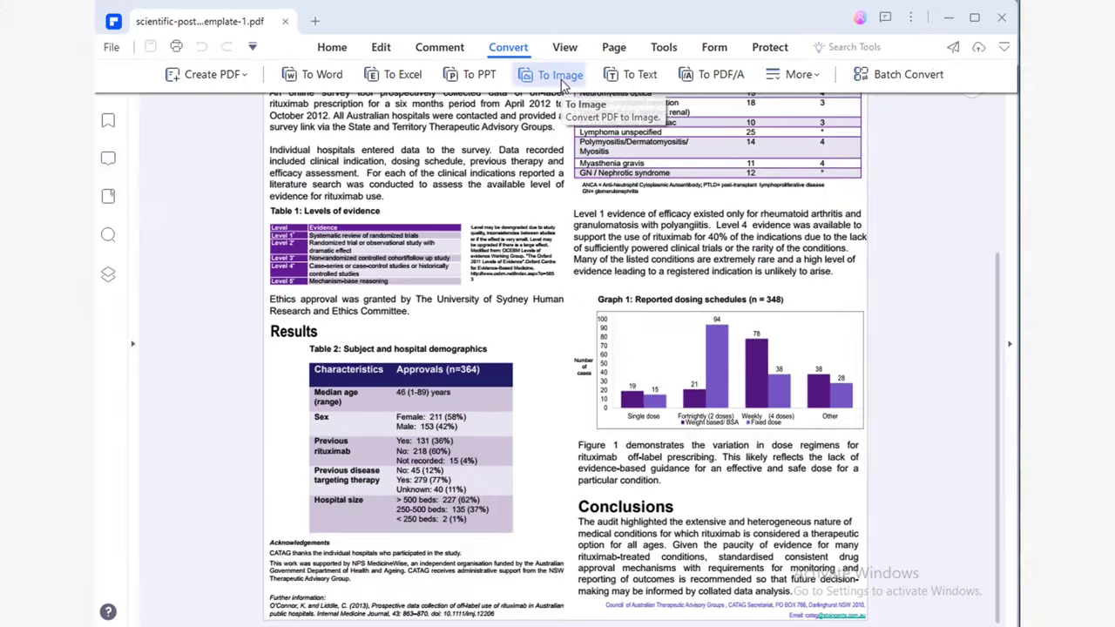
left_click(561, 104)
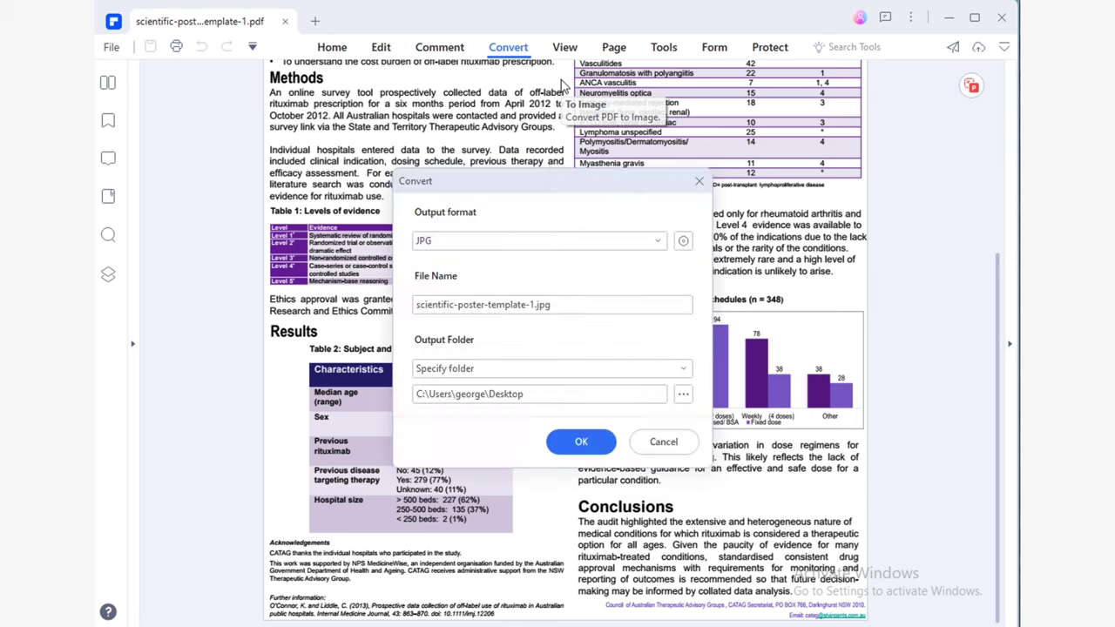
left_click_drag(597, 185, 559, 131)
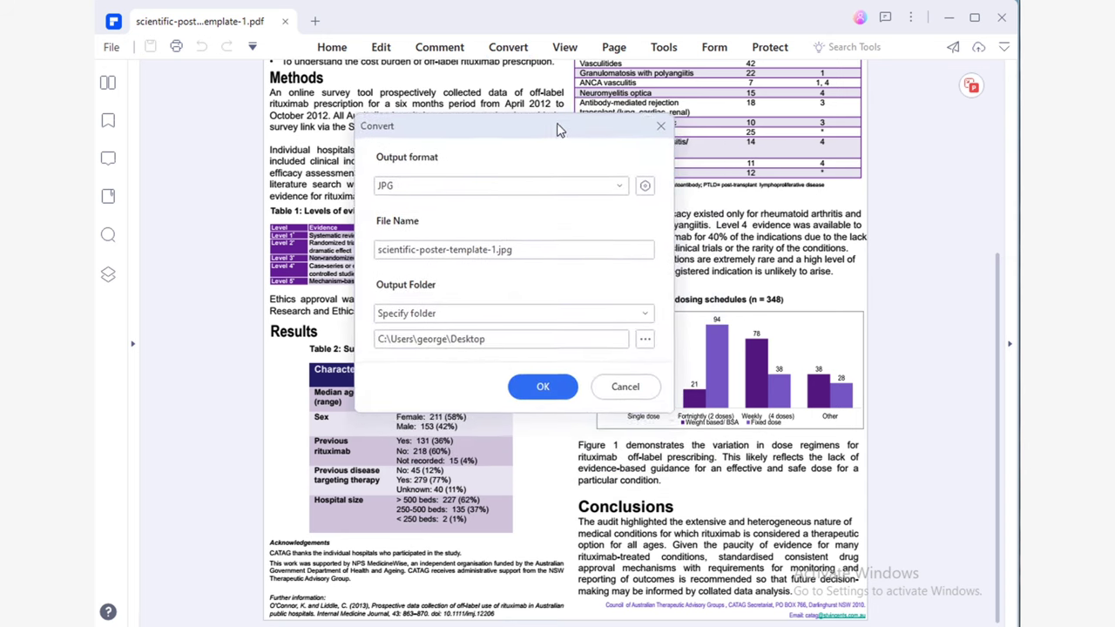
left_click(645, 186)
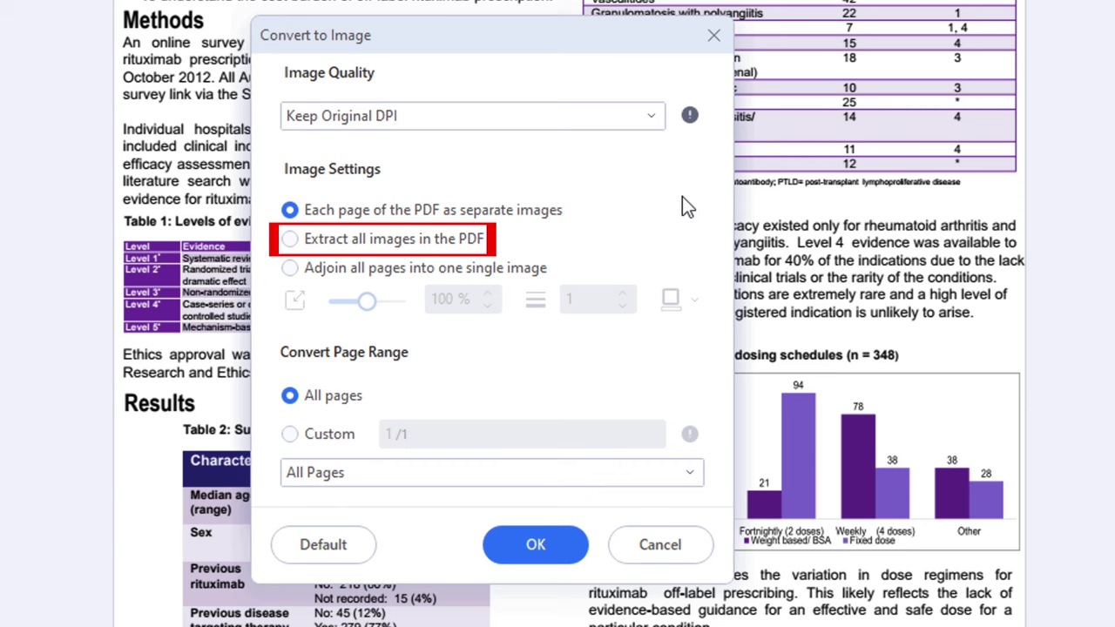
left_click(459, 252)
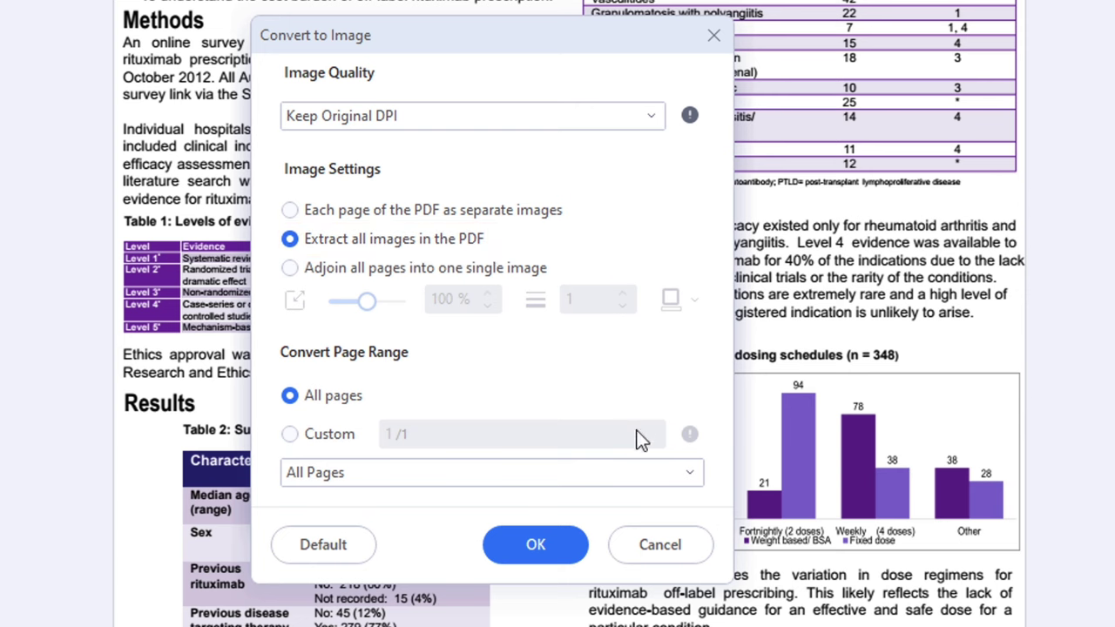
left_click(559, 558)
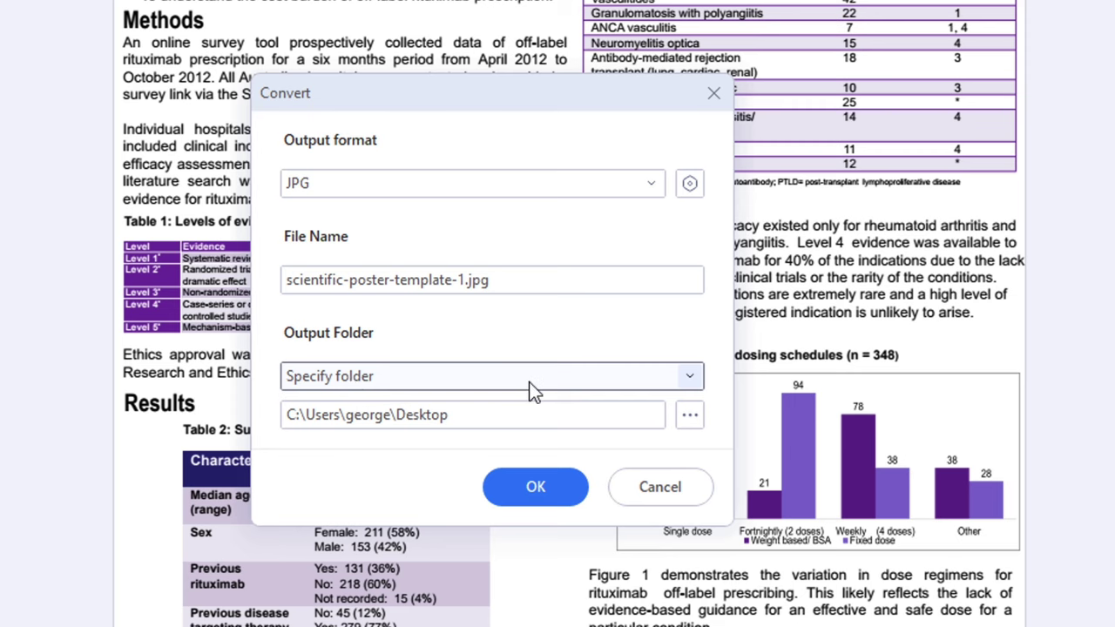
left_click(568, 500)
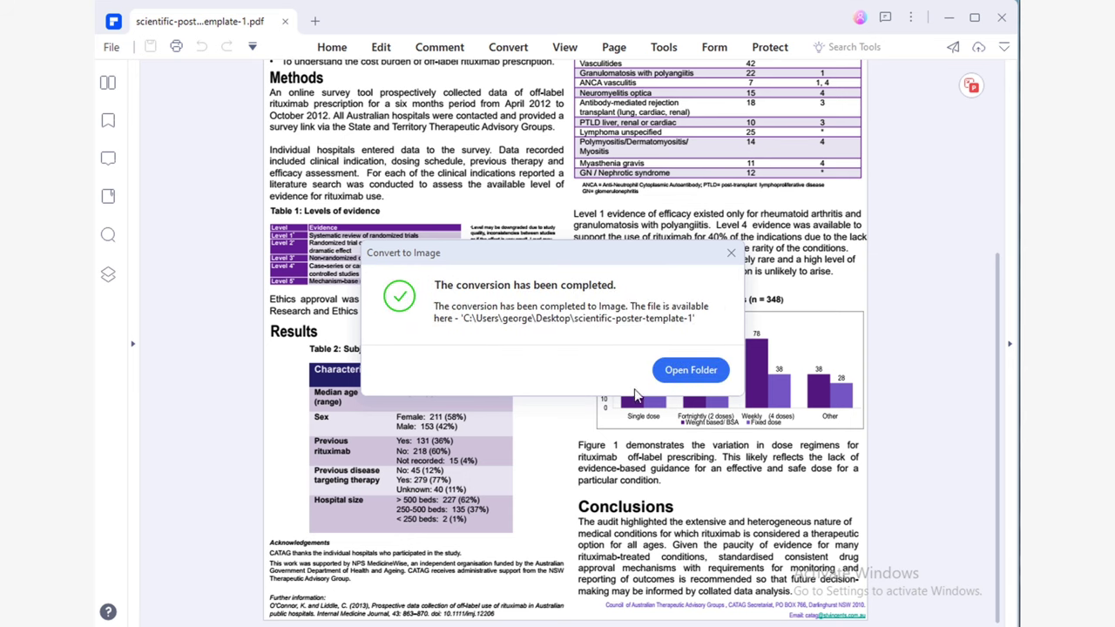
Open the conversion's output folder, inspect the extracted image, and go back to the Desktop folder
left_click(688, 371)
left_click(317, 189)
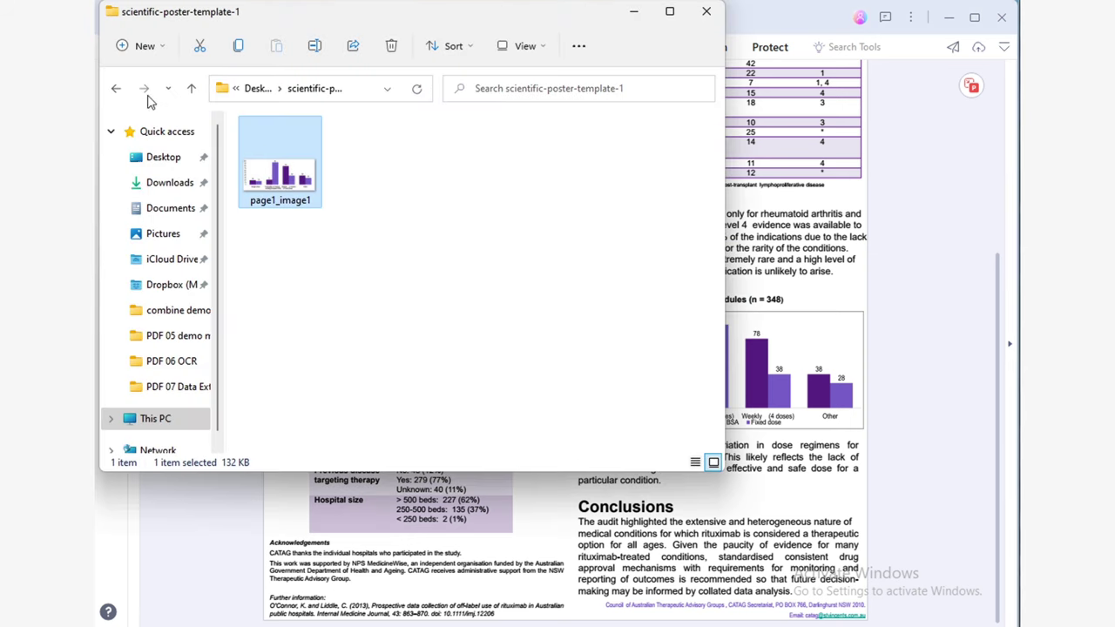
left_click(116, 93)
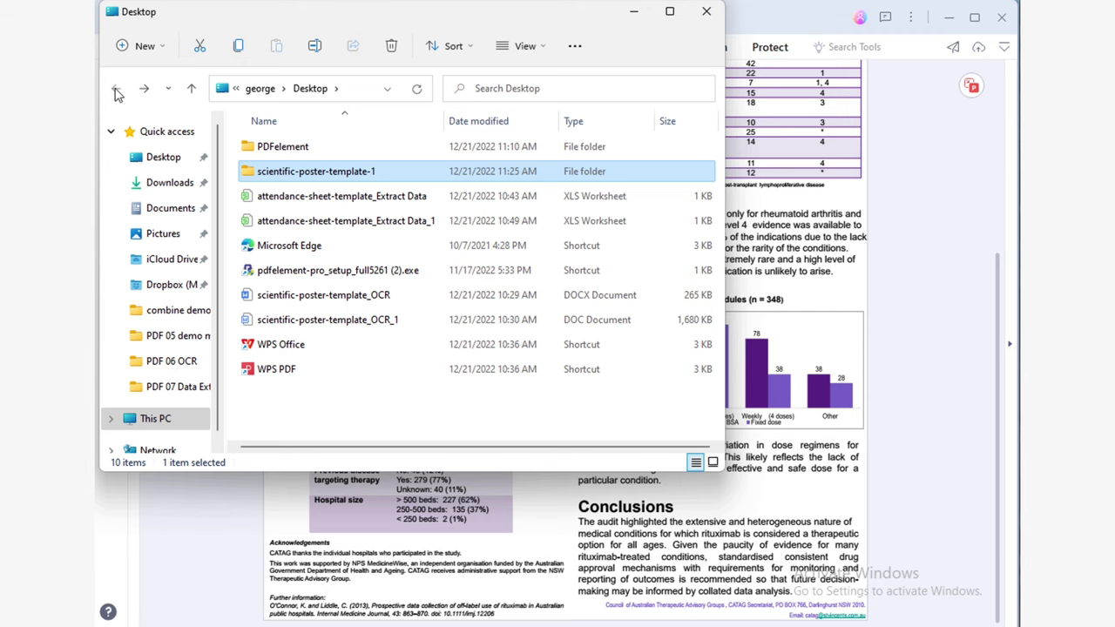
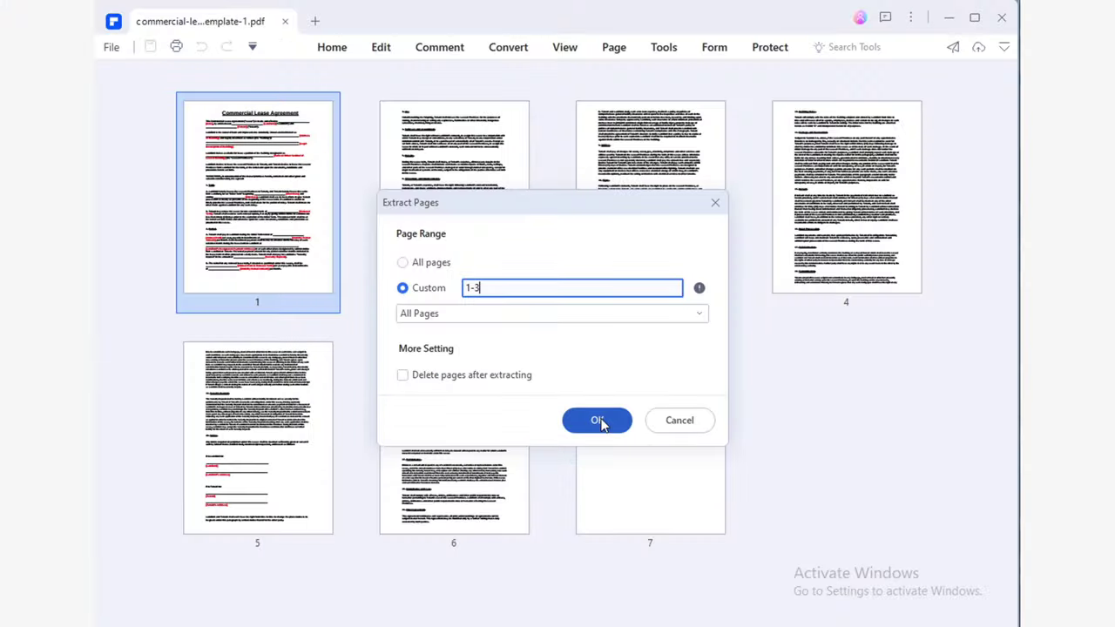
Extract pages 1-3 of the commercial lease agreement without deleting them, and look through the extracted document
left_click(597, 421)
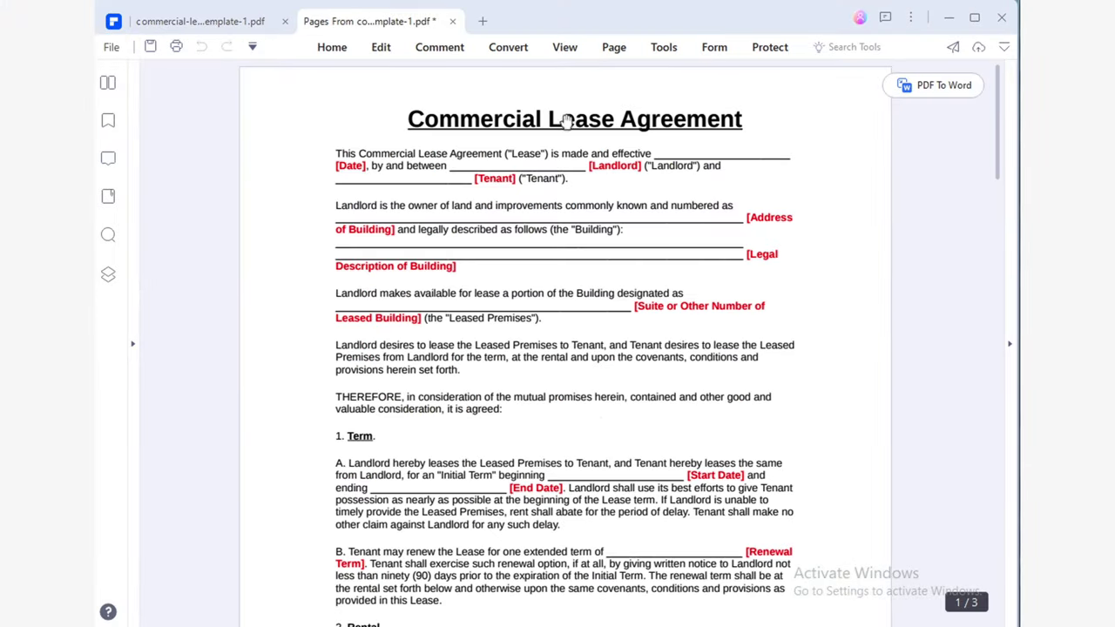
scroll(928, 220, "down", 3)
left_click_drag(1006, 211, 990, 165)
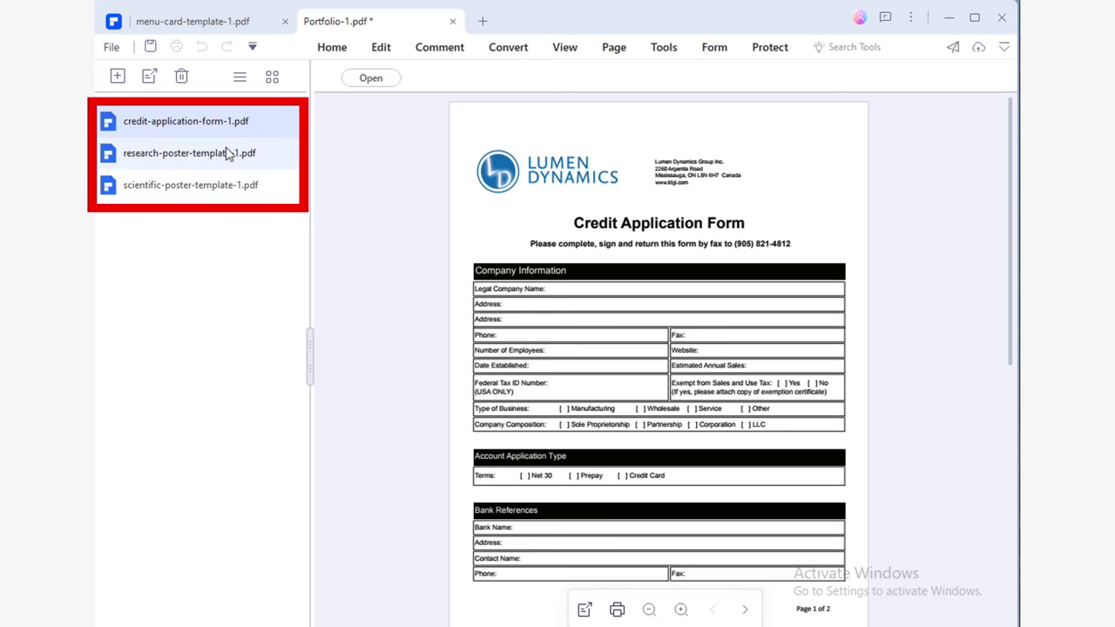
Preview the portfolio's poster files and extract research-poster-template-1.pdf to the PDF 07 Data Extract folder under its existing name
left_click(229, 153)
left_click(253, 186)
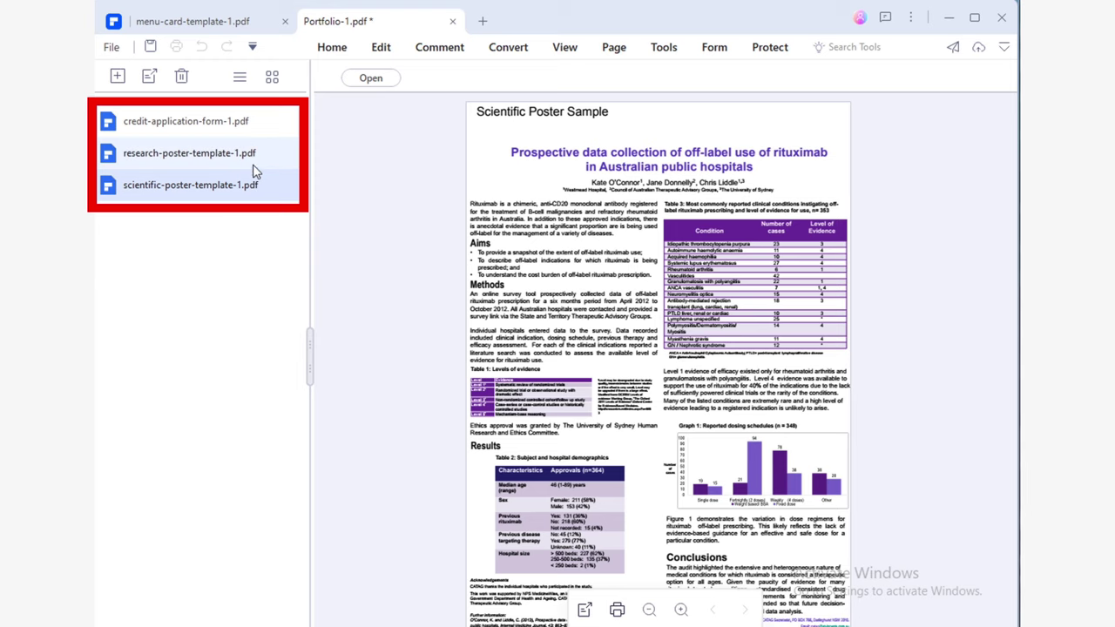
left_click(252, 152)
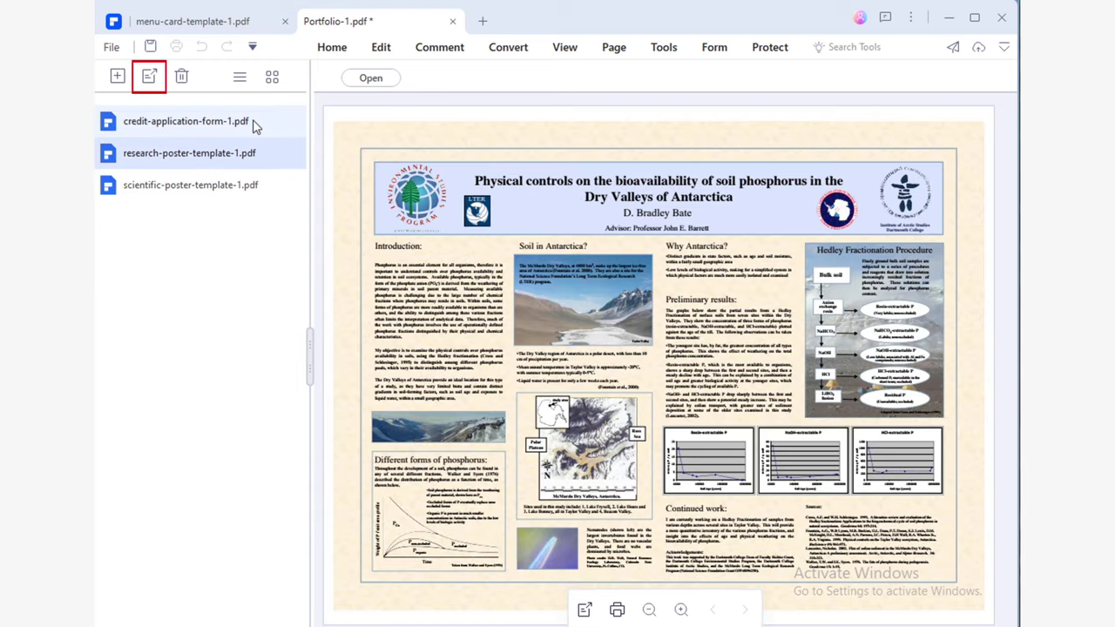
left_click(157, 79)
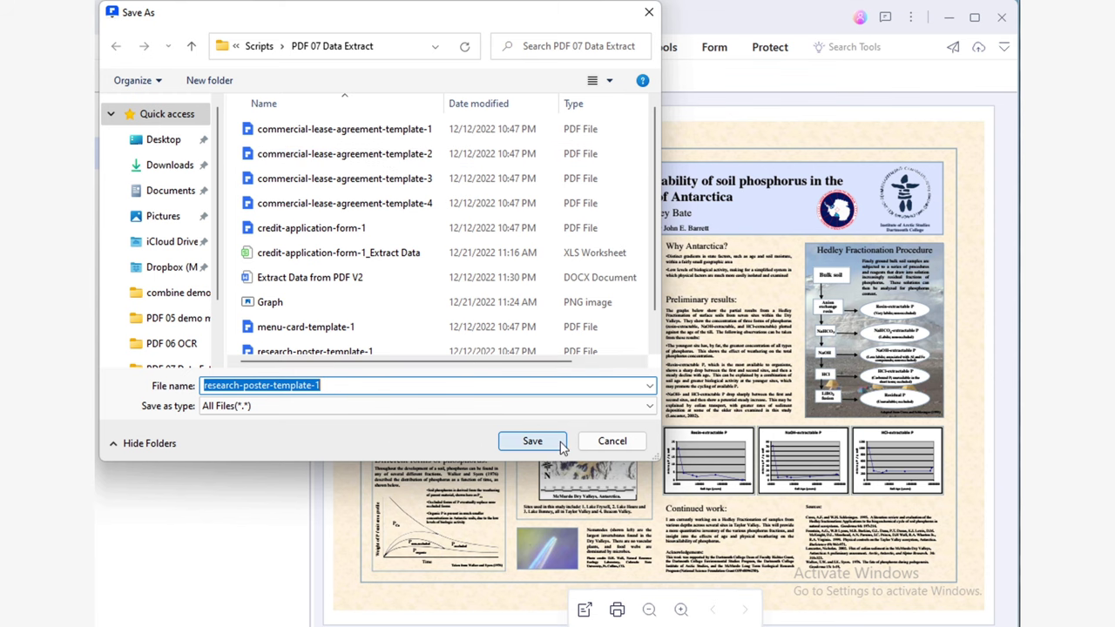
left_click(532, 440)
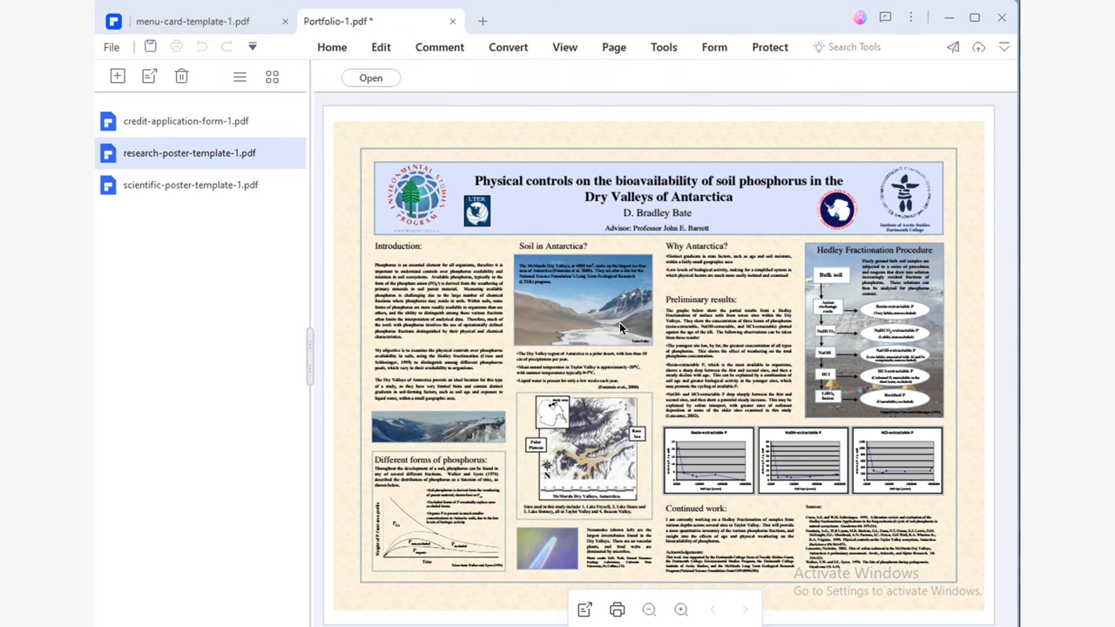